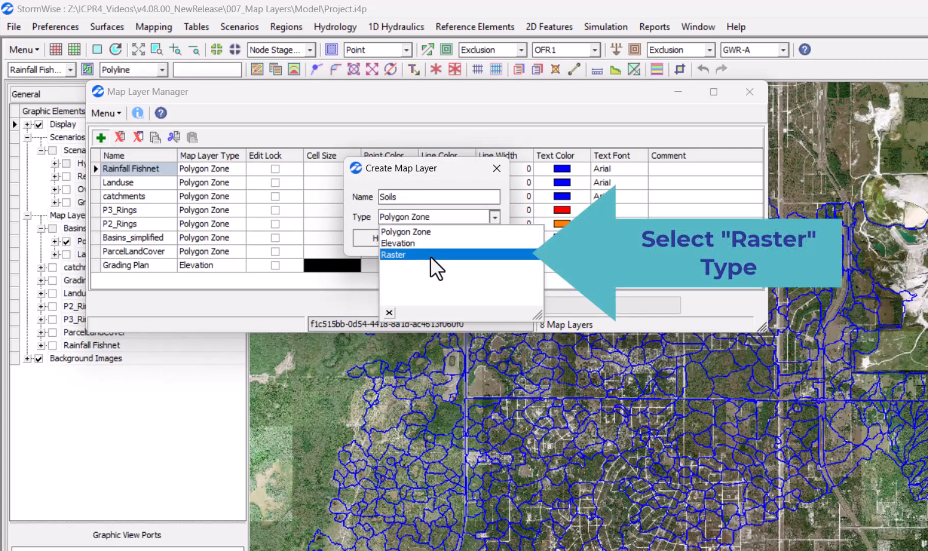
Create the new Soils map layer with the Raster type
{"action": "left_click", "coordinate": [430, 257]}
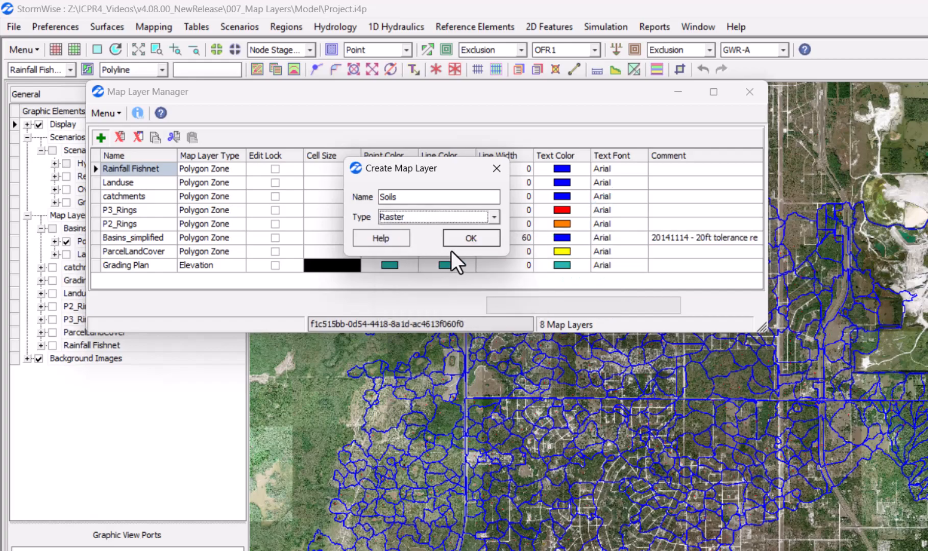
{"action": "left_click", "coordinate": [477, 239]}
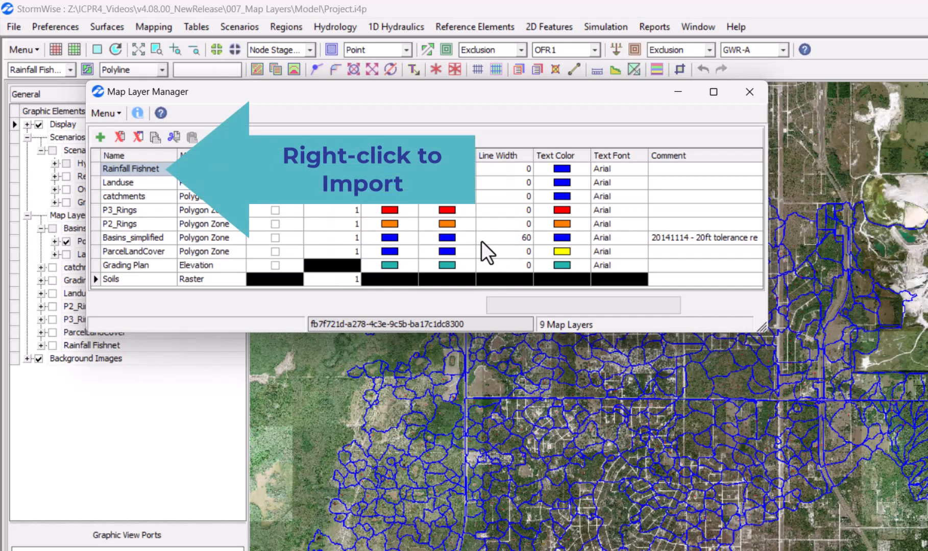
Import a raster file into the Soils map layer
{"action": "right_click", "coordinate": [162, 168]}
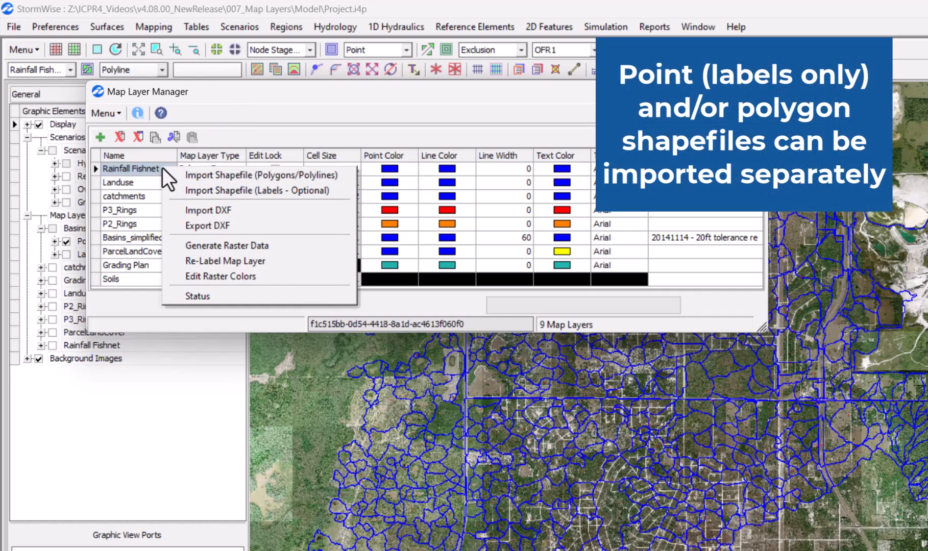
{"action": "left_click", "coordinate": [218, 114]}
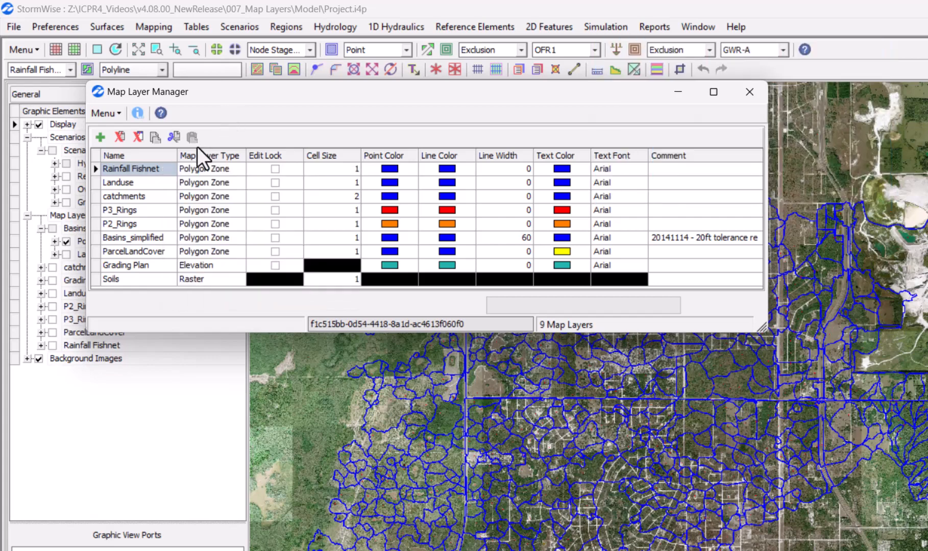
{"action": "right_click", "coordinate": [142, 280]}
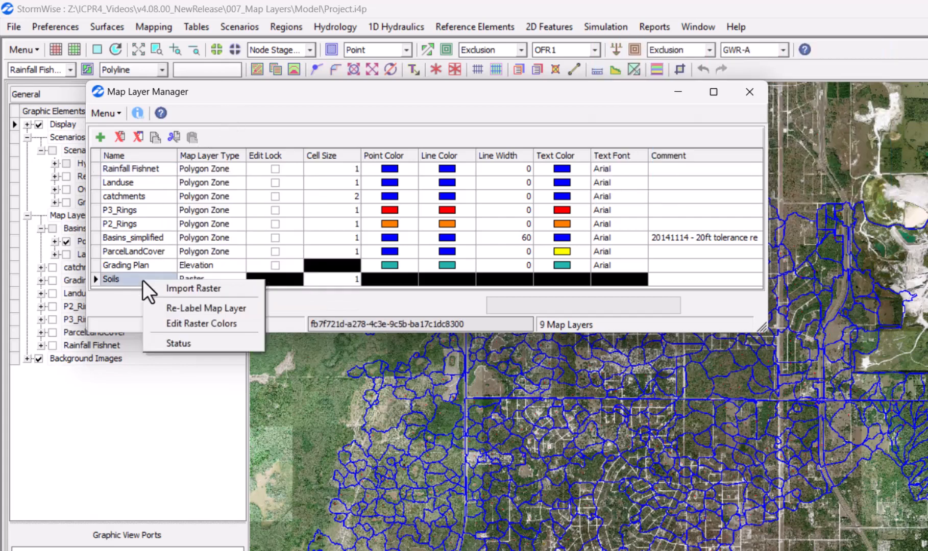
{"action": "left_click", "coordinate": [229, 287]}
{"action": "left_click", "coordinate": [631, 437]}
{"action": "left_click", "coordinate": [439, 232]}
Display the imported Soils raster on the map
{"action": "left_click", "coordinate": [53, 541]}
{"action": "left_click", "coordinate": [37, 216]}
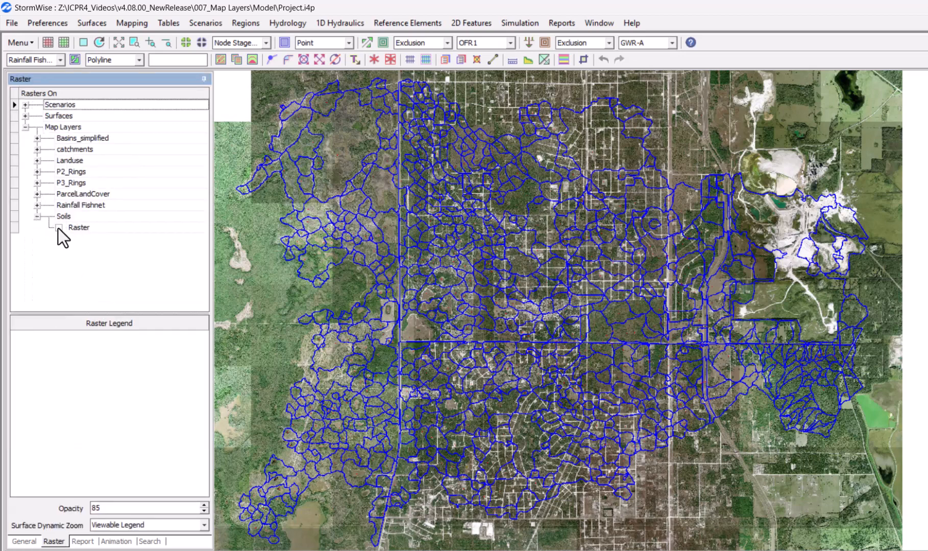
{"action": "left_click", "coordinate": [60, 228]}
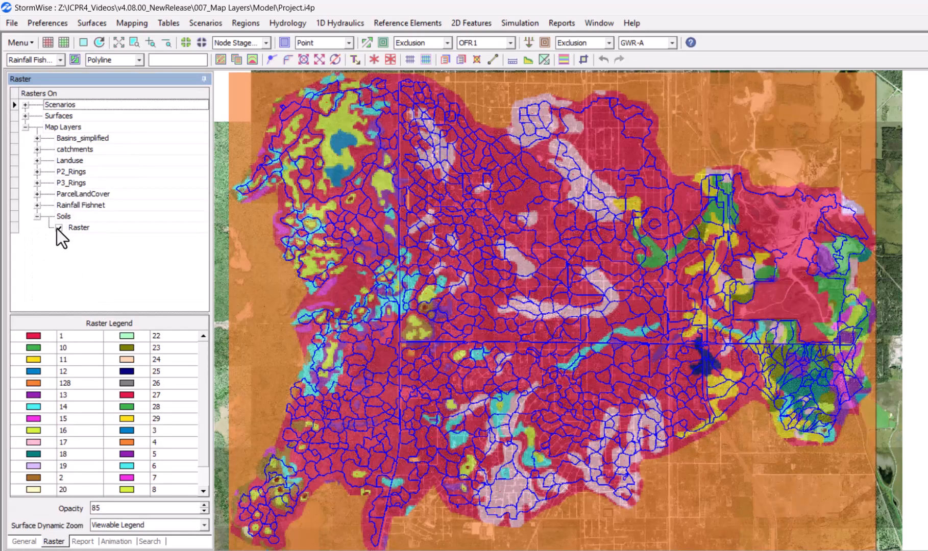
Re-label the Soils map layer by filling its new labels with the copied soil groups, such as A/D for 1 and B/D for 12
{"action": "left_click", "coordinate": [58, 550]}
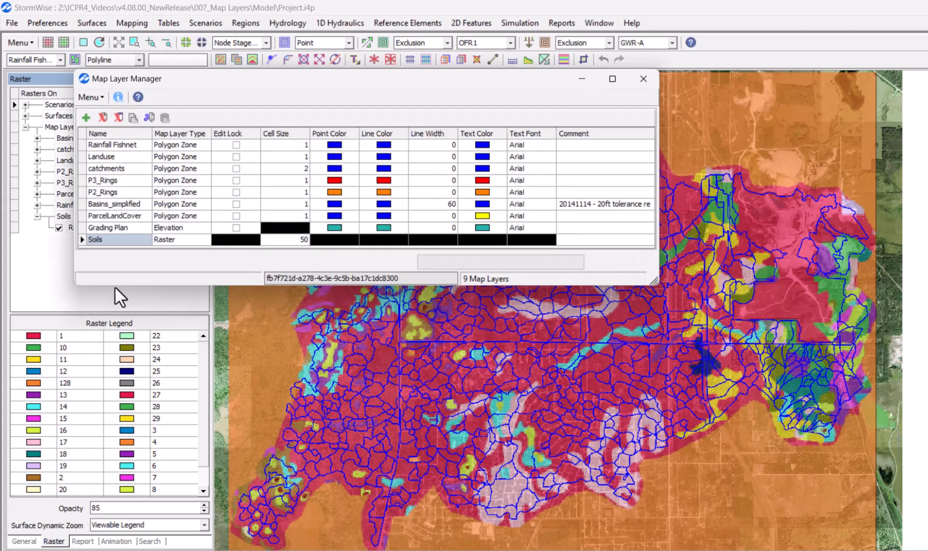
{"action": "right_click", "coordinate": [118, 240]}
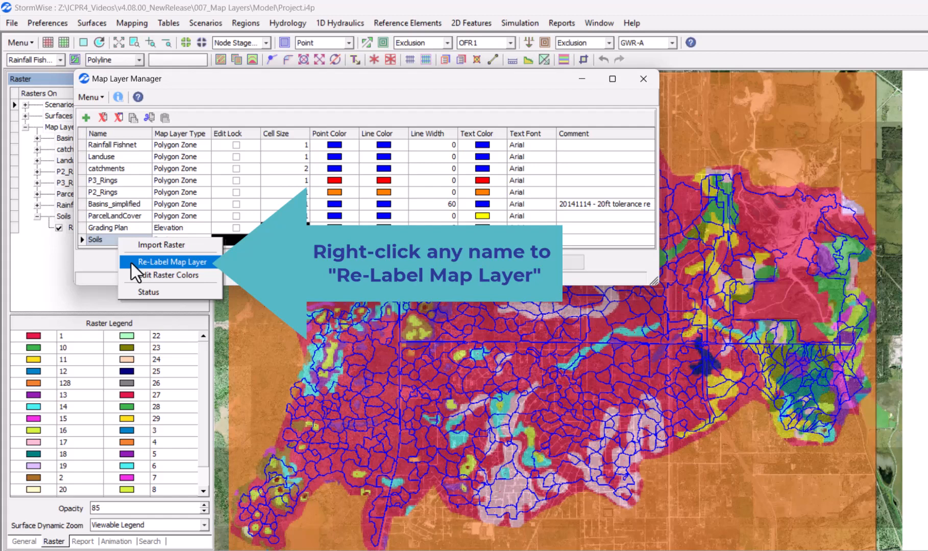
{"action": "left_click", "coordinate": [131, 264]}
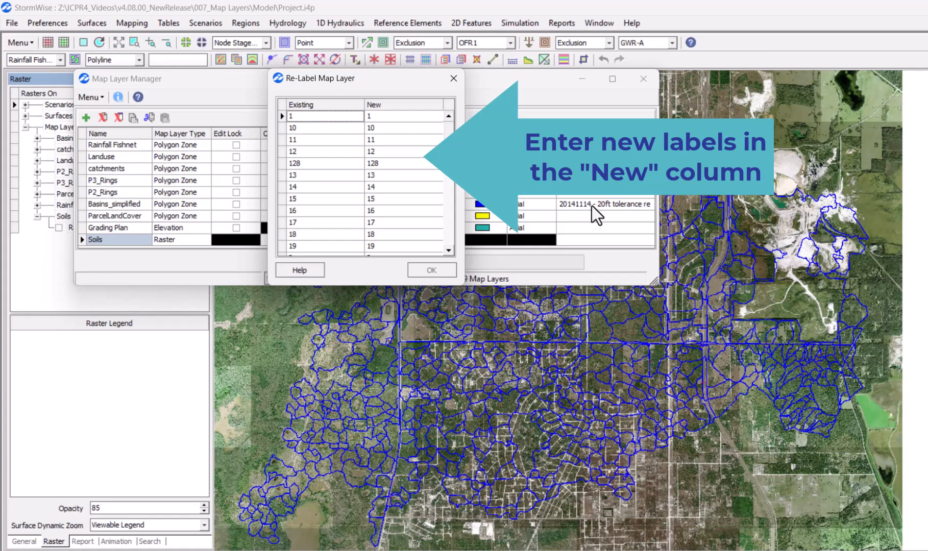
{"action": "left_click", "coordinate": [398, 116]}
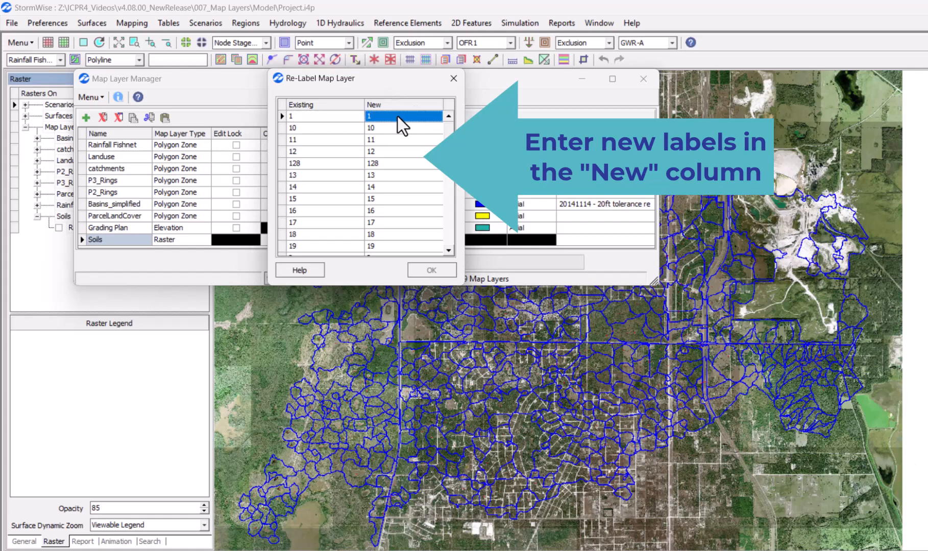
{"action": "key", "text": "ctrl+v"}
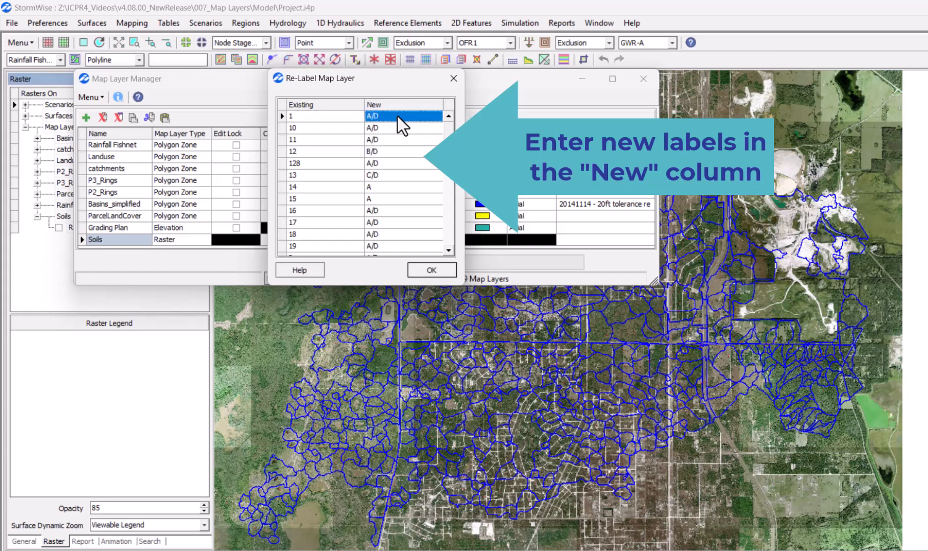
{"action": "left_click", "coordinate": [437, 271]}
{"action": "left_click", "coordinate": [556, 346]}
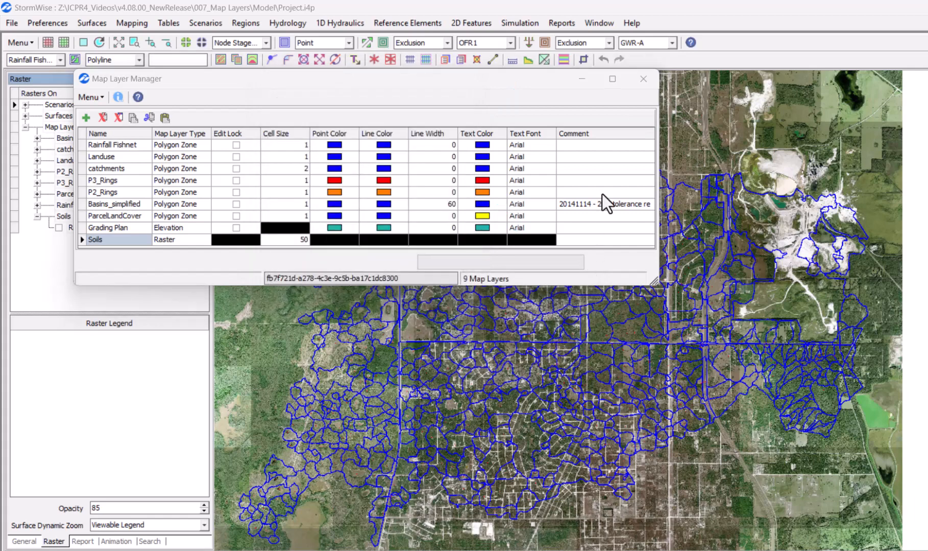
Put the Map Layer Manager aside and display the re-labelled Soils raster on the map
{"action": "left_click", "coordinate": [578, 79]}
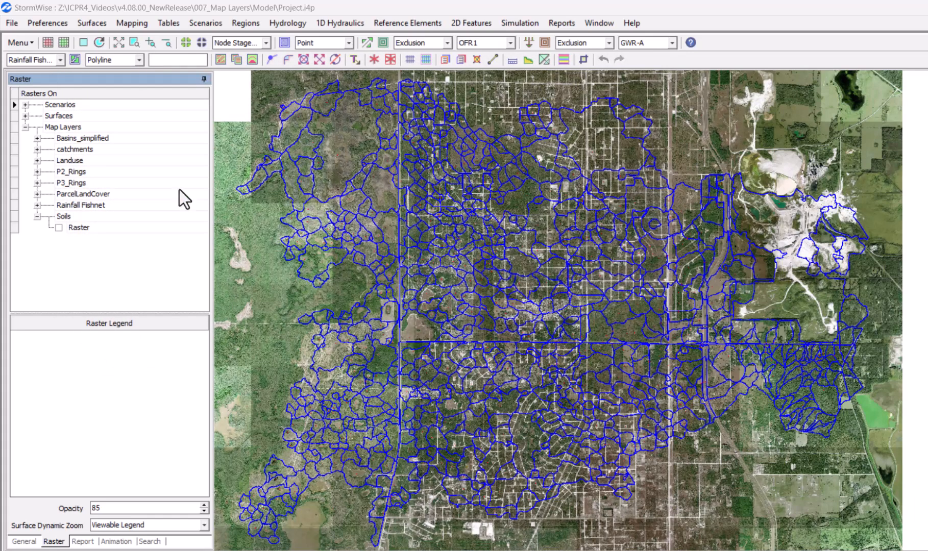
{"action": "left_click", "coordinate": [58, 228]}
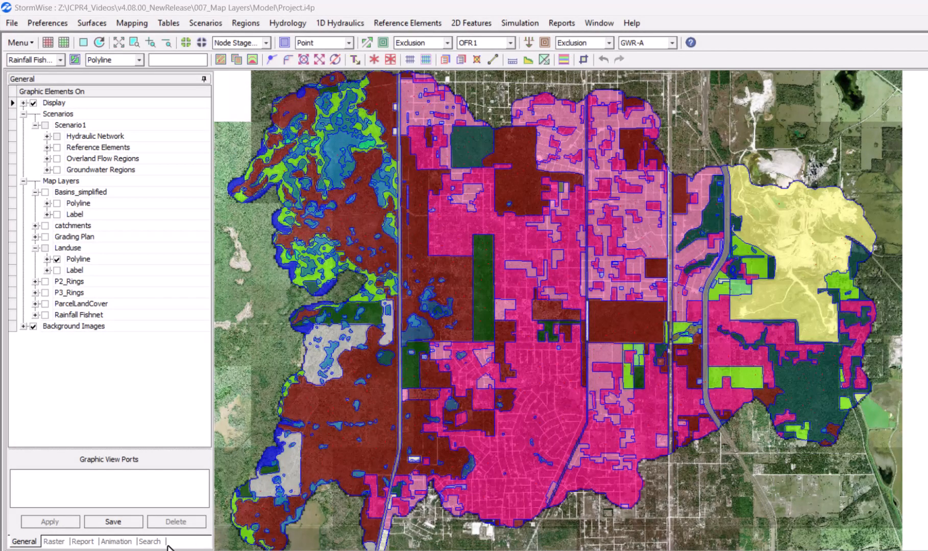
Change the Landuse raster color of the LONGLEAF PINE - XERIC OAK category to bright green
{"action": "left_click", "coordinate": [53, 542]}
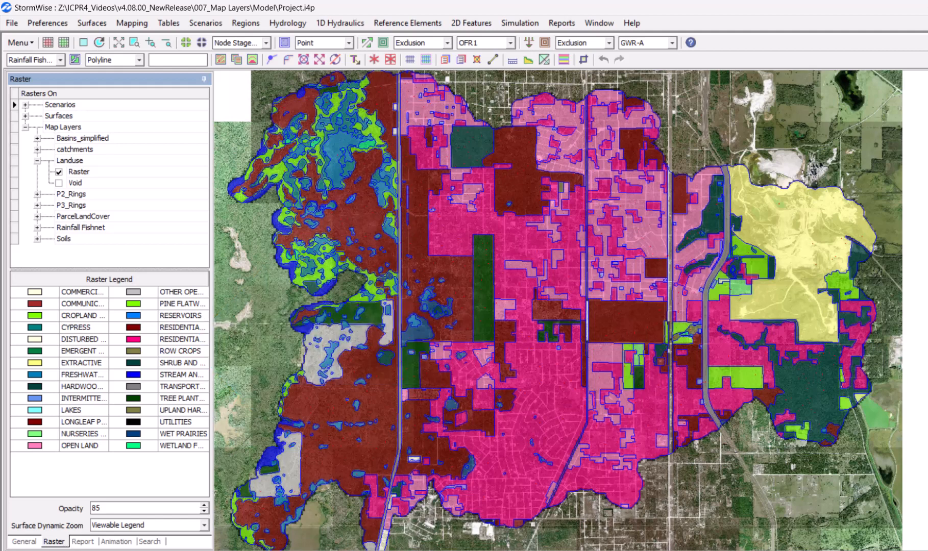
{"action": "key", "text": "alt+Tab"}
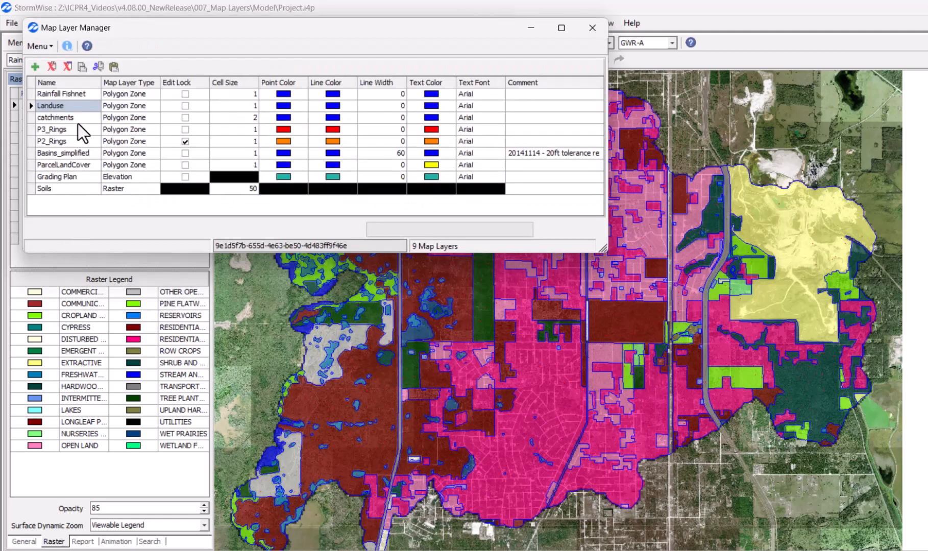
{"action": "right_click", "coordinate": [71, 106]}
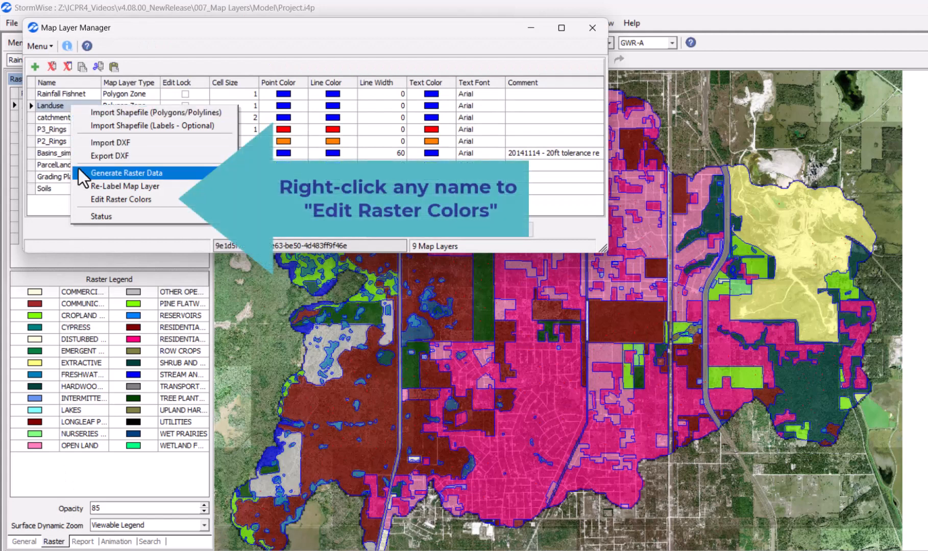
{"action": "left_click", "coordinate": [85, 201]}
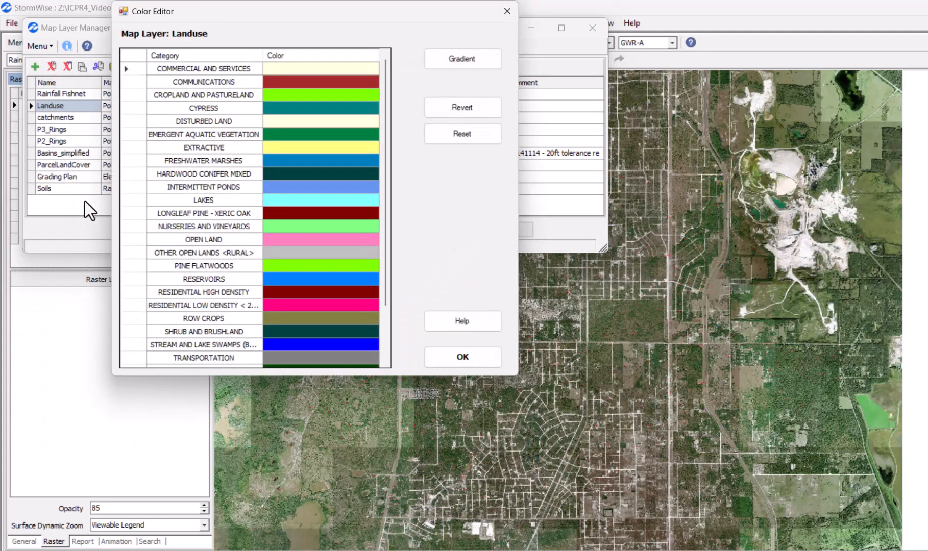
{"action": "double_click", "coordinate": [287, 213]}
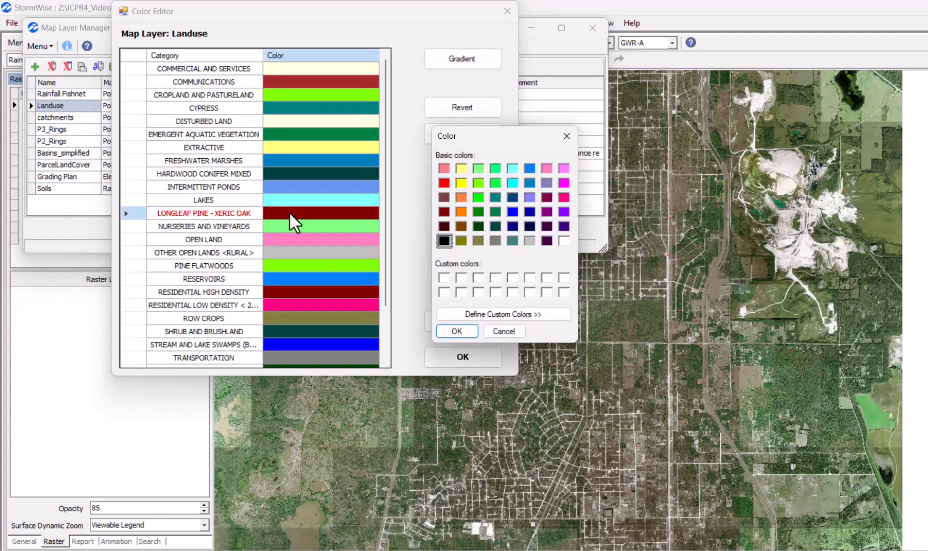
{"action": "left_click", "coordinate": [467, 331]}
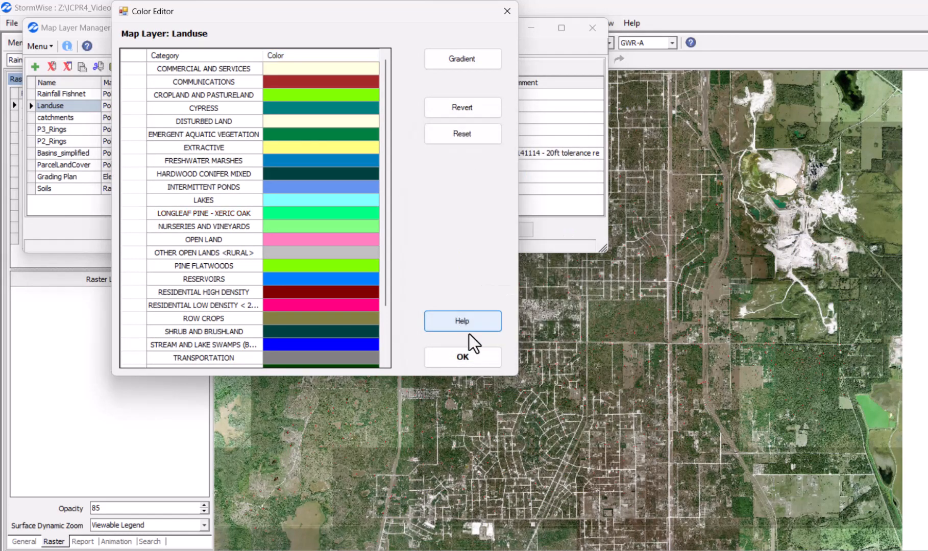
{"action": "left_click", "coordinate": [475, 355]}
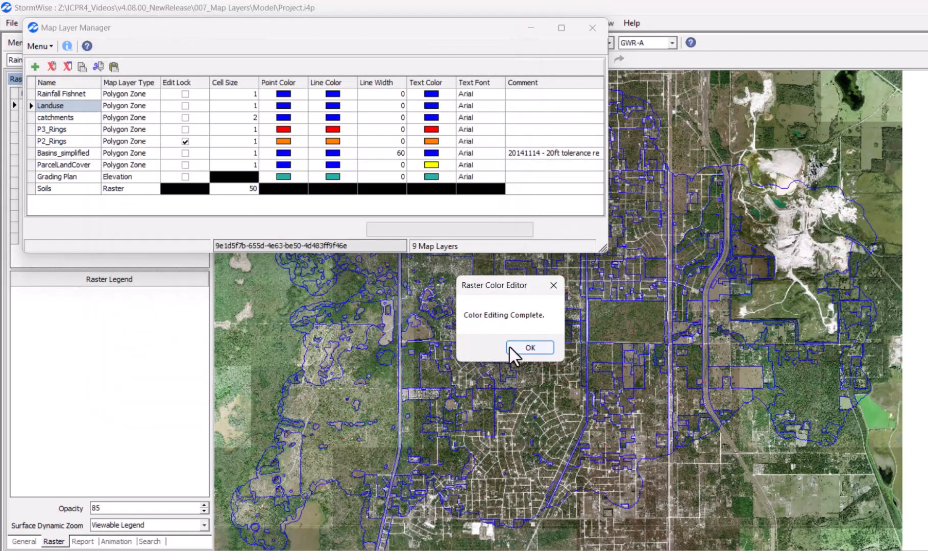
{"action": "left_click", "coordinate": [510, 349]}
{"action": "left_click", "coordinate": [536, 33]}
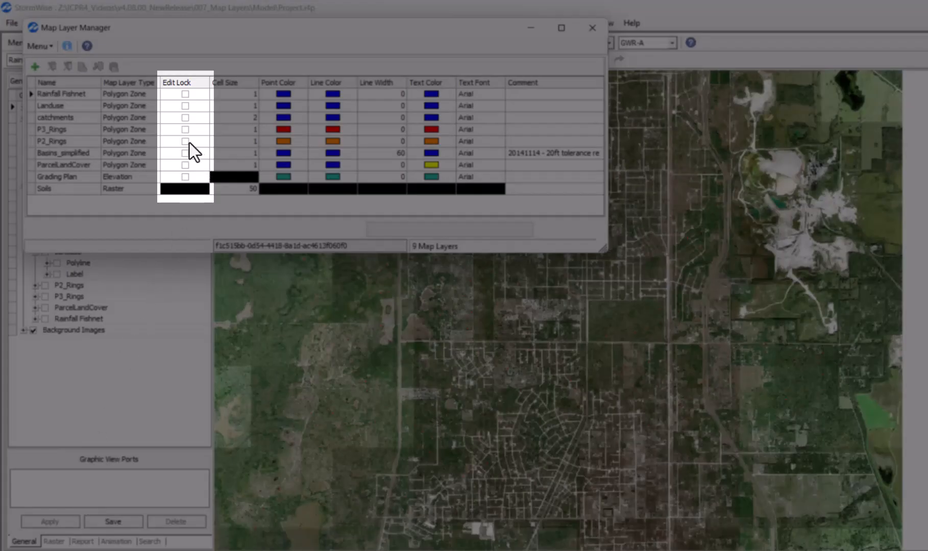
Edit-lock the P2_Rings map layer and convert it to the high-performance format while turning on its display
{"action": "left_click", "coordinate": [187, 143]}
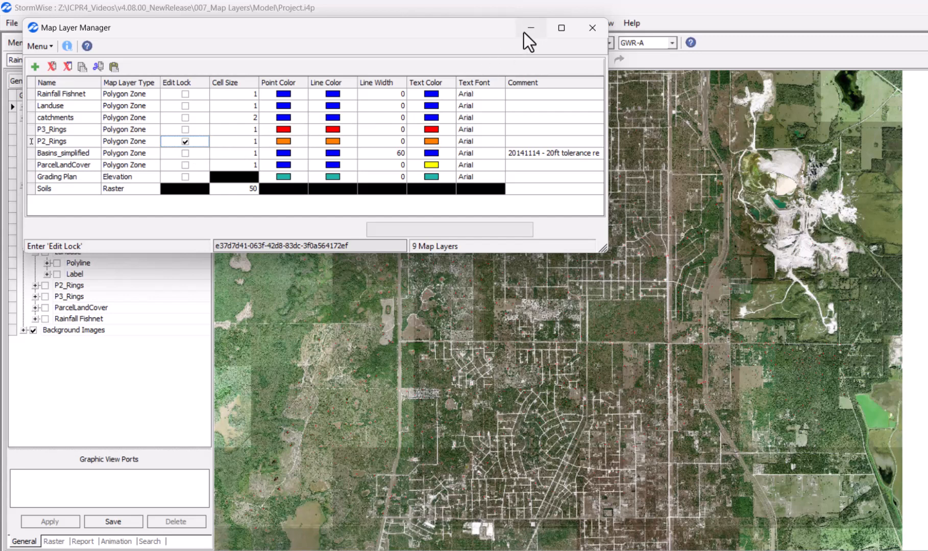
{"action": "left_click", "coordinate": [530, 29]}
{"action": "left_click", "coordinate": [34, 285]}
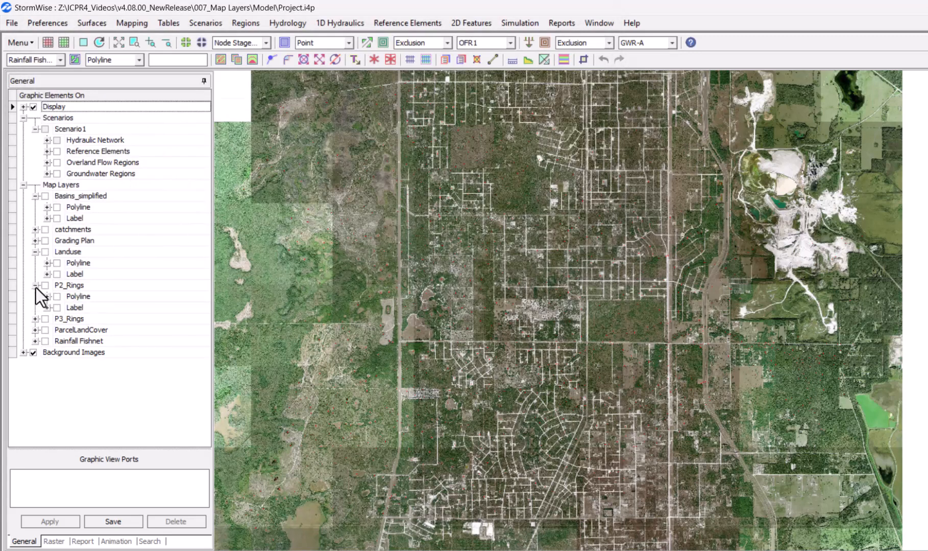
{"action": "left_click", "coordinate": [56, 296]}
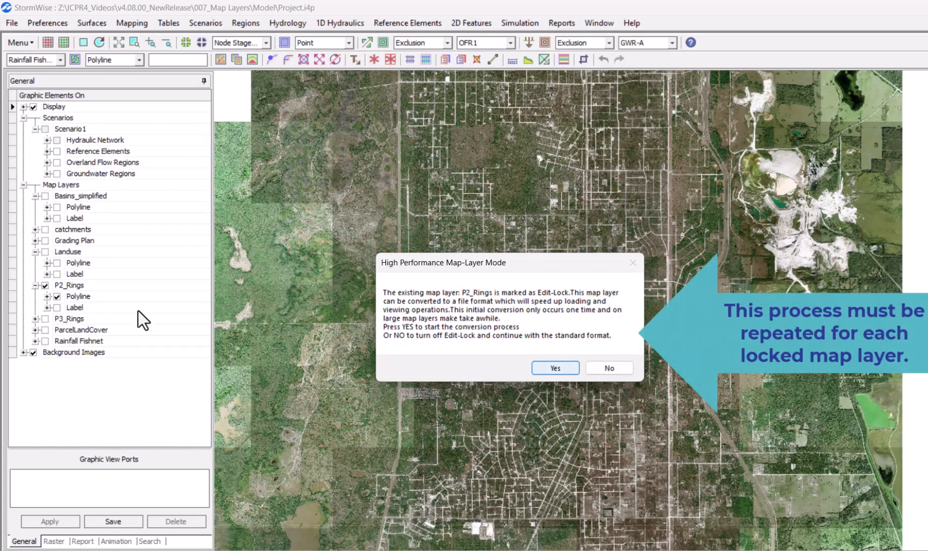
{"action": "left_click", "coordinate": [564, 368]}
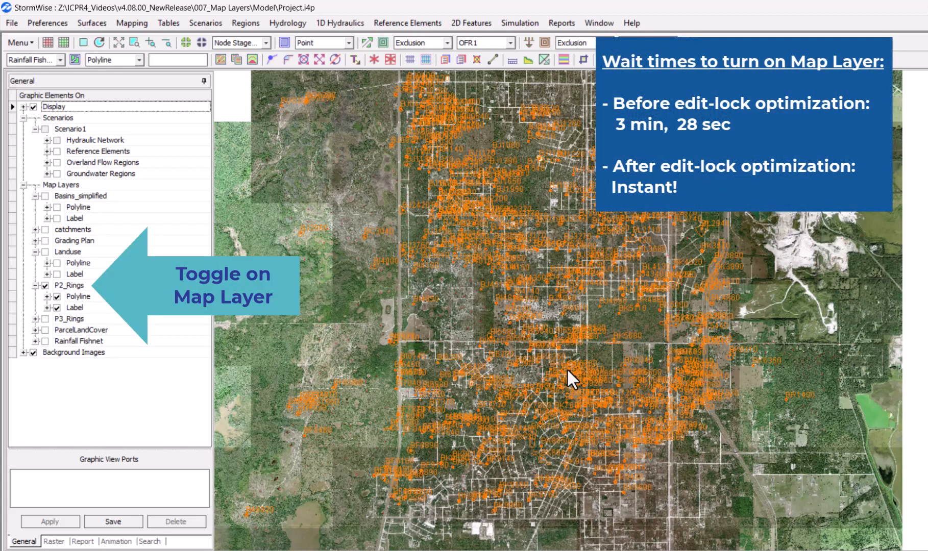
{"action": "scroll", "coordinate": [554, 364], "scroll_direction": "up", "scroll_amount": 5}
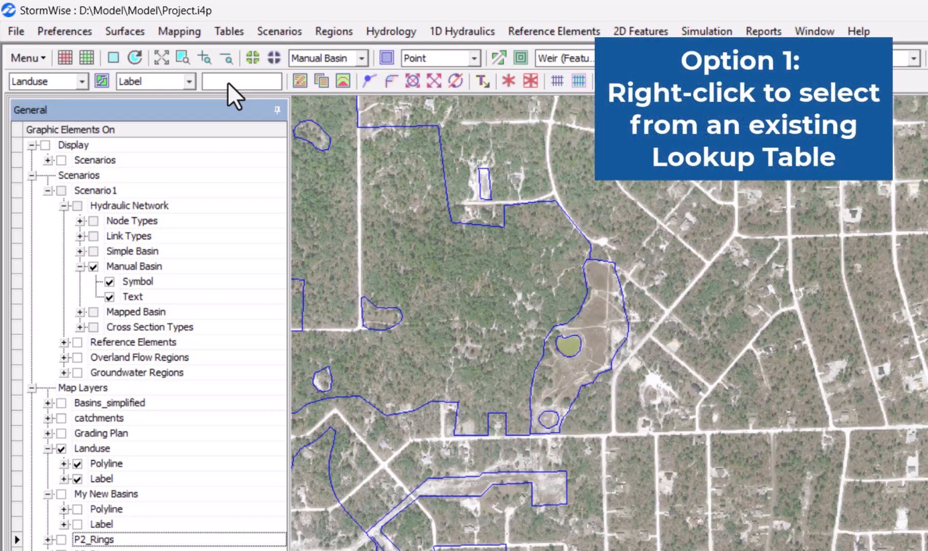
Pick Residential Low Density from the Impervious ParcelLandCover lookup table as the Landuse label text and place the label on the map
{"action": "right_click", "coordinate": [227, 82]}
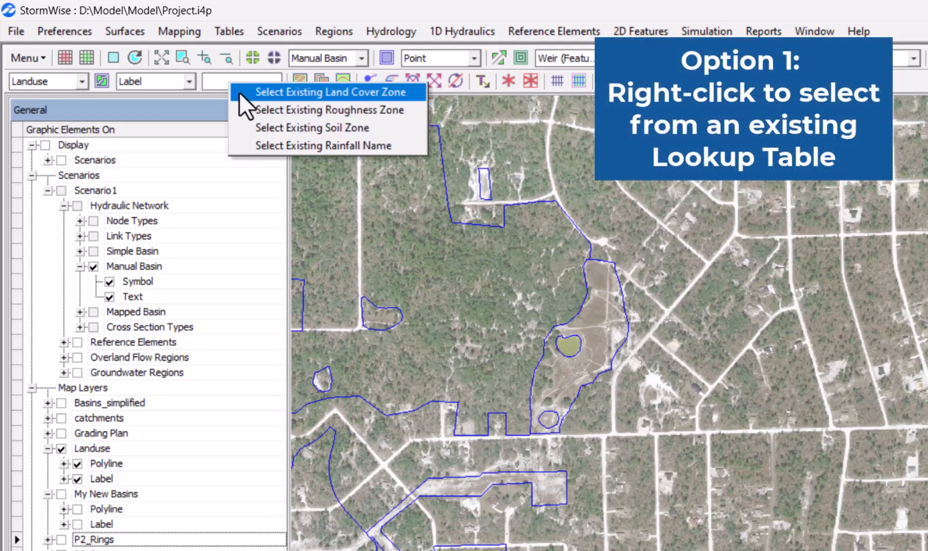
{"action": "left_click", "coordinate": [239, 92]}
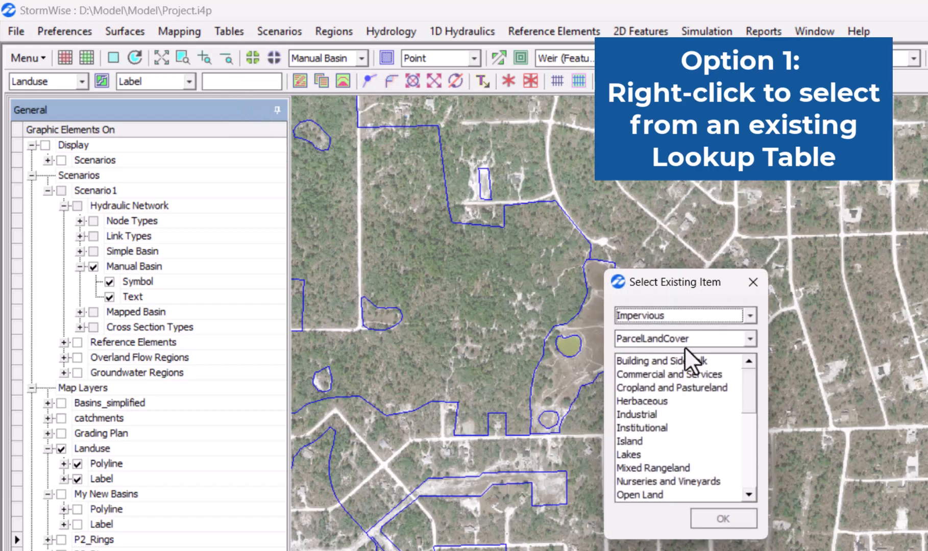
{"action": "left_click_drag", "start_coordinate": [753, 390], "coordinate": [749, 432]}
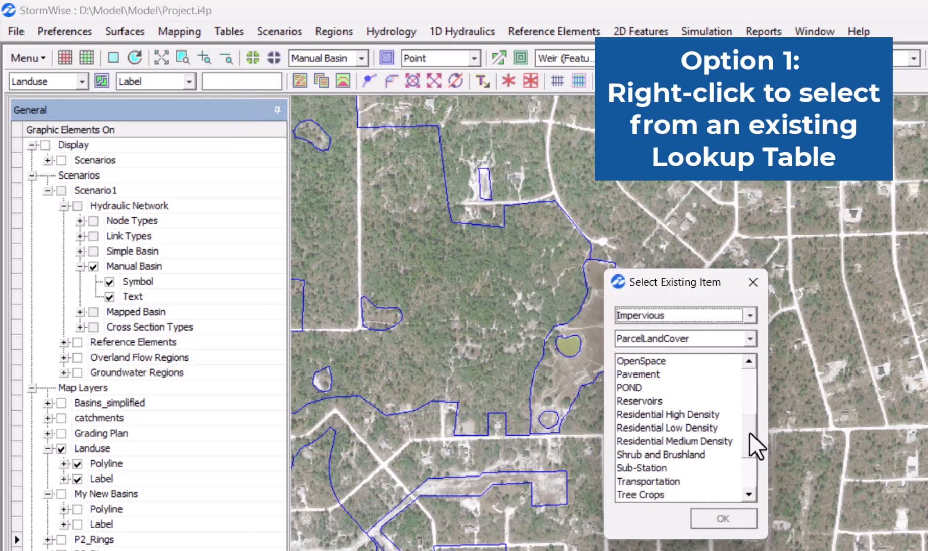
{"action": "left_click", "coordinate": [713, 431]}
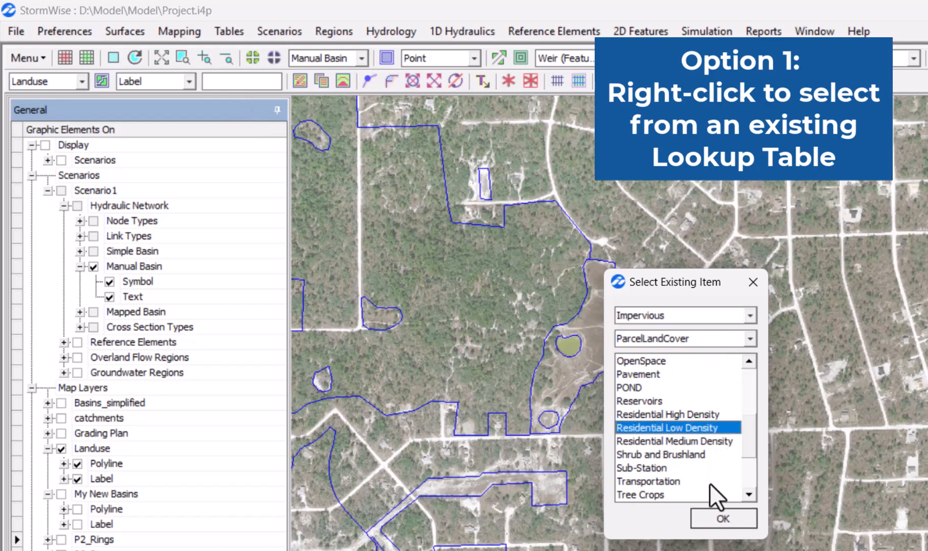
{"action": "left_click", "coordinate": [710, 517]}
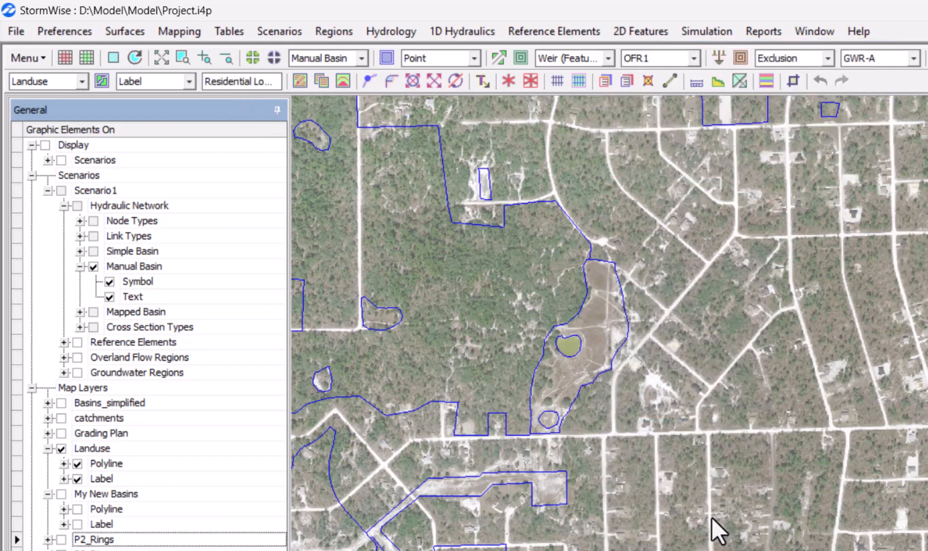
{"action": "left_click", "coordinate": [101, 81]}
{"action": "left_click", "coordinate": [706, 295]}
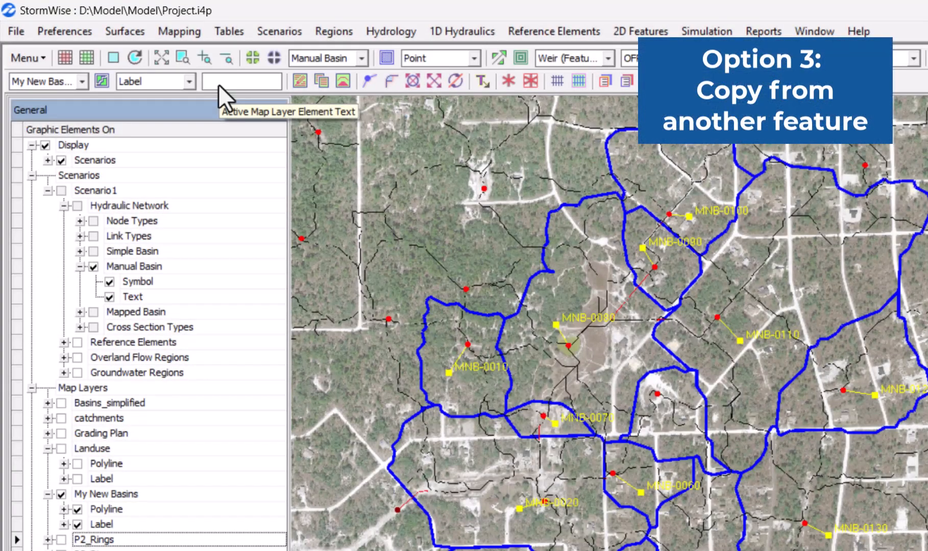
Copy the manual basin names MNB-0080 and MNB-0010 as labels and place them in their My New Basins polygons
{"action": "left_click", "coordinate": [101, 81]}
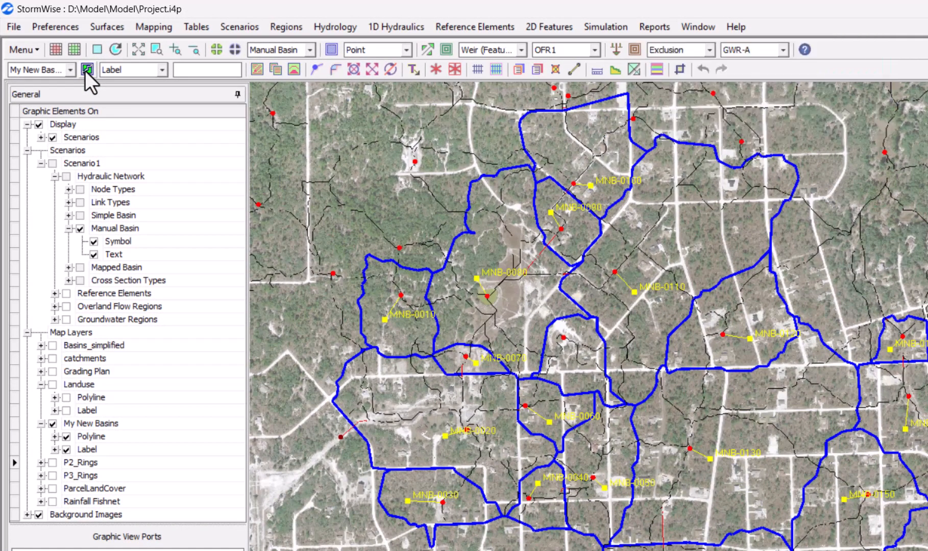
{"action": "left_click", "coordinate": [475, 279]}
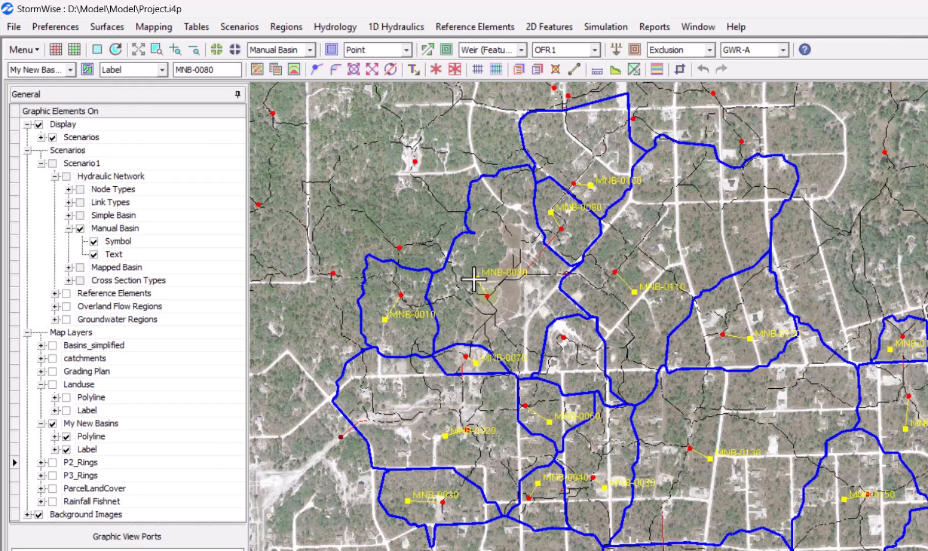
{"action": "left_click", "coordinate": [480, 250]}
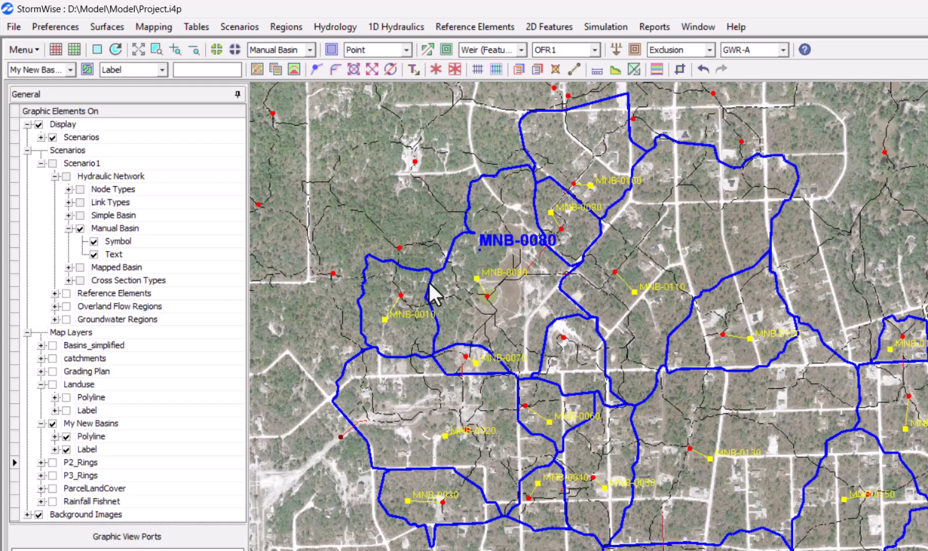
{"action": "left_click", "coordinate": [386, 311]}
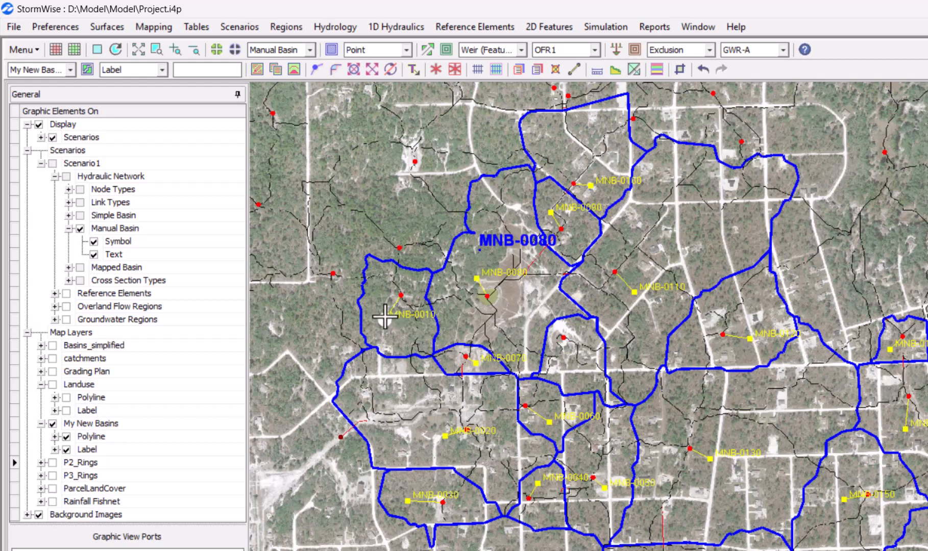
{"action": "left_click", "coordinate": [378, 291]}
Label three more My New Basins polygons with the names MNB-0070, MNB-0020 and MNB-0030 copied from their manual basins
{"action": "left_click", "coordinate": [476, 362]}
{"action": "left_click", "coordinate": [454, 361]}
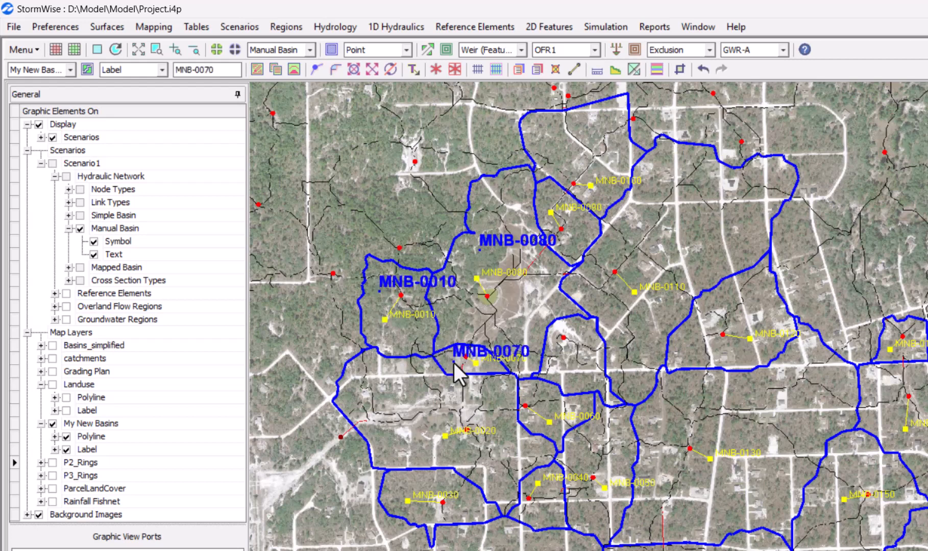
{"action": "left_click", "coordinate": [445, 435]}
{"action": "left_click", "coordinate": [417, 422]}
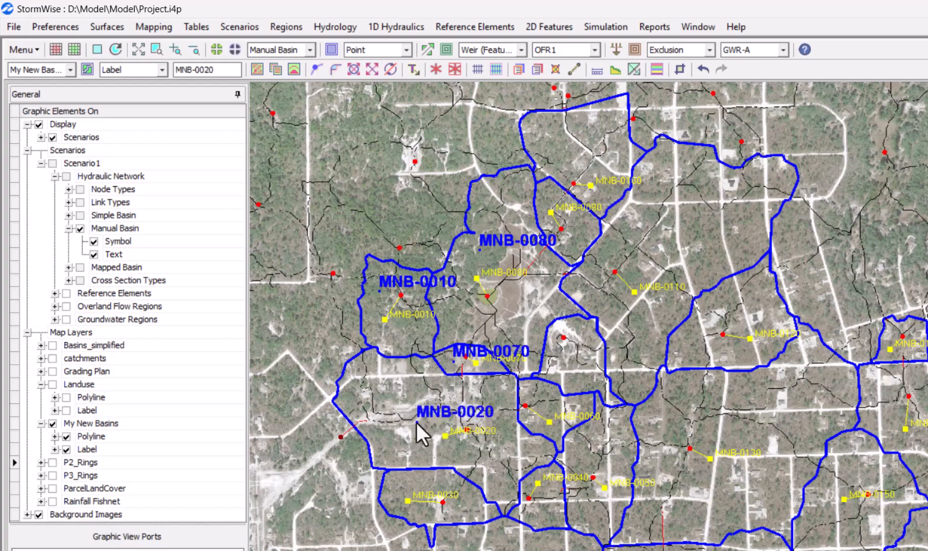
{"action": "left_click", "coordinate": [409, 502]}
{"action": "left_click", "coordinate": [394, 491]}
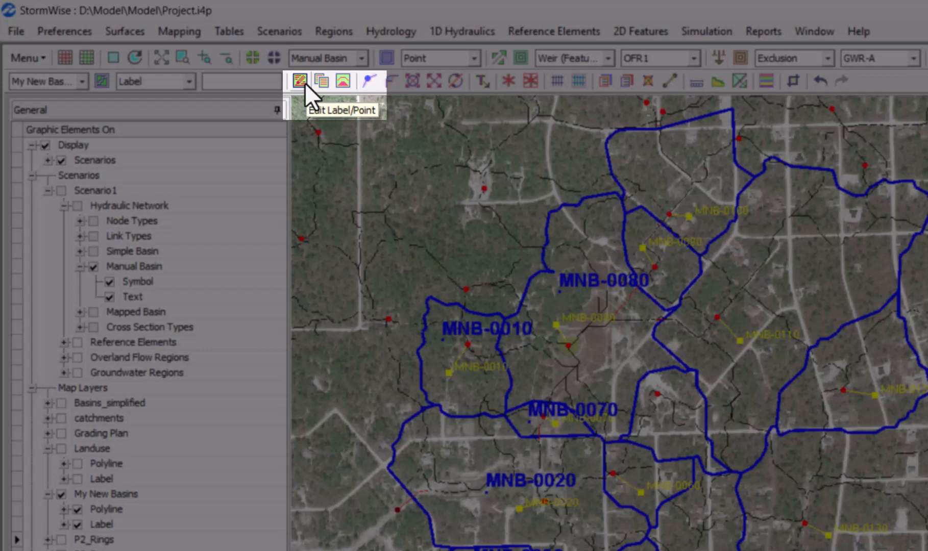
Open the MNB-0010 label in the My New Basins layer for editing with the Edit Label/Point tool
{"action": "left_click", "coordinate": [300, 81]}
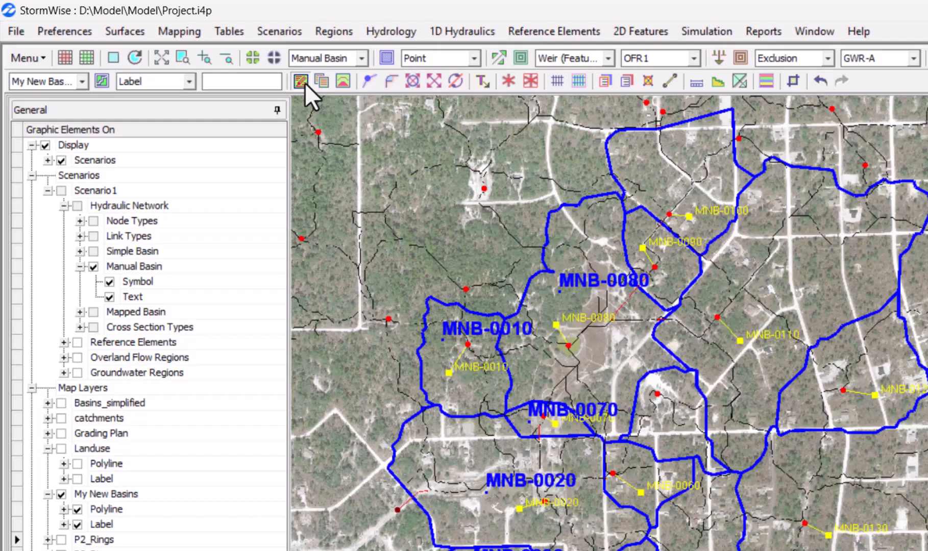
{"action": "left_click", "coordinate": [442, 339]}
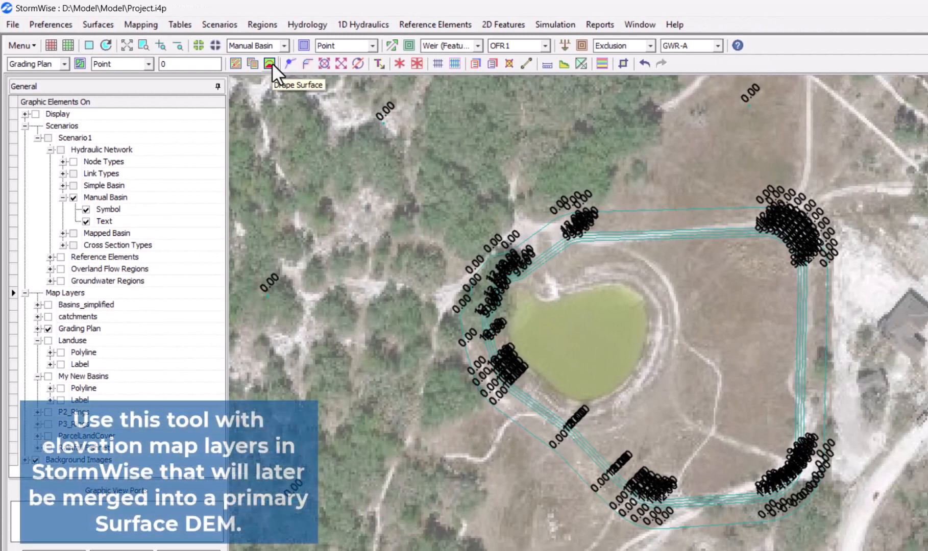
Drape the outermost Grading Plan polyline around the pond onto the ground surface at polyline vertices only
{"action": "left_click", "coordinate": [345, 81]}
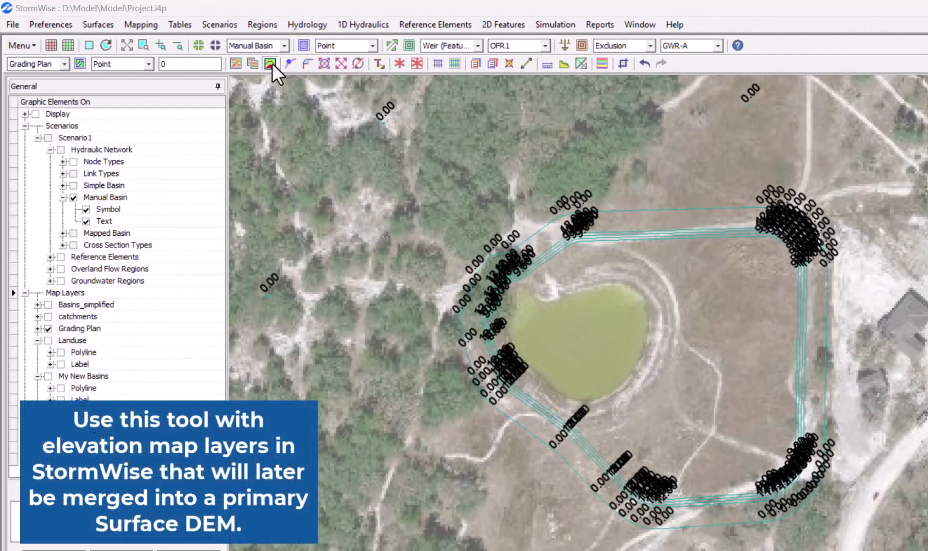
{"action": "left_click", "coordinate": [468, 296]}
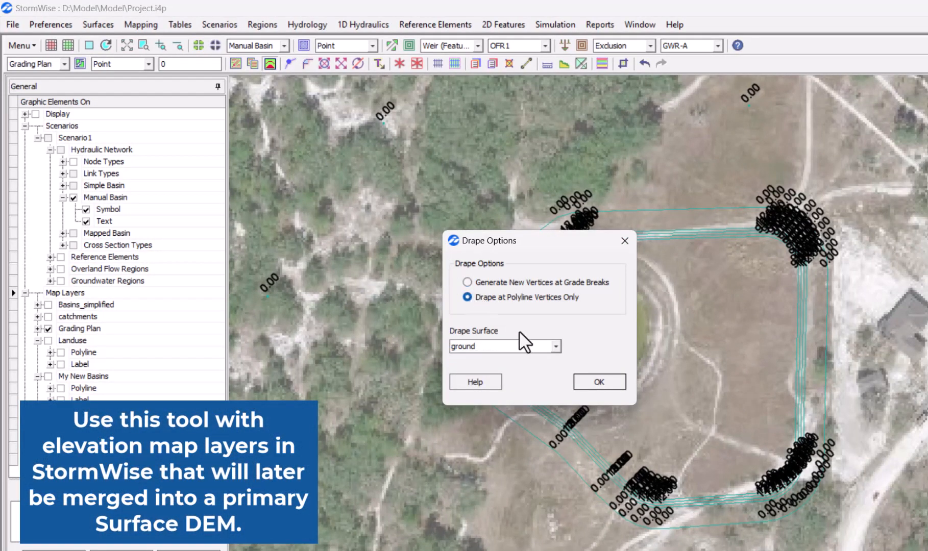
{"action": "left_click", "coordinate": [608, 384]}
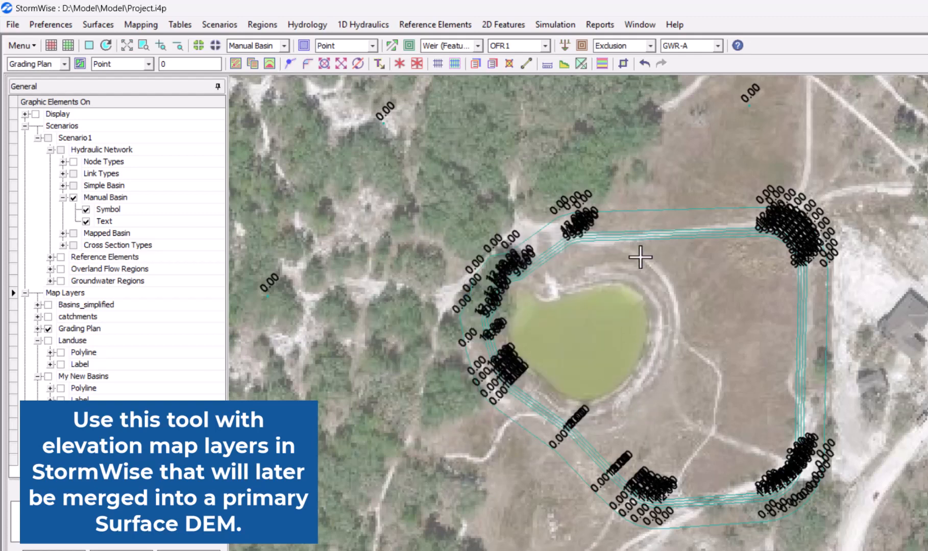
{"action": "left_click", "coordinate": [633, 211]}
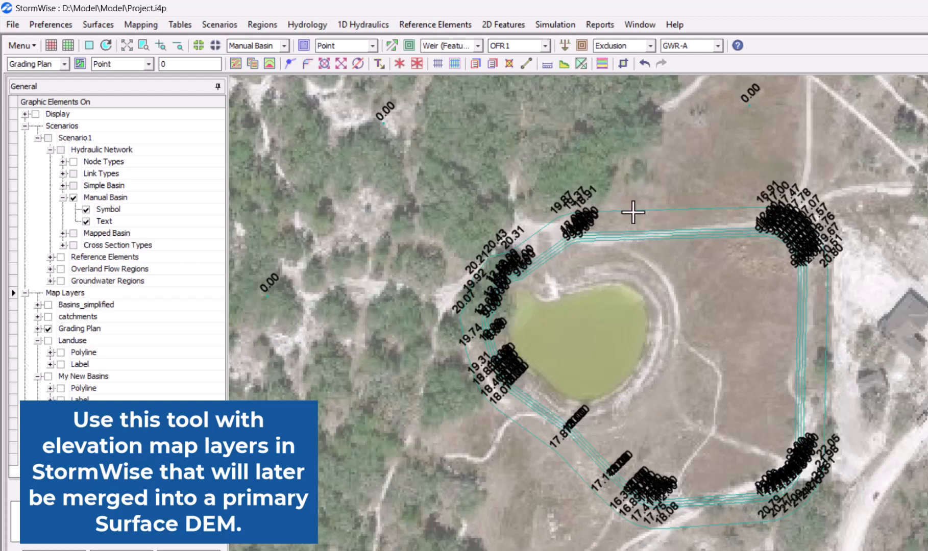
Drape the two isolated Grading Plan elevation points north of the pond outline onto the ground surface
{"action": "left_click", "coordinate": [270, 63]}
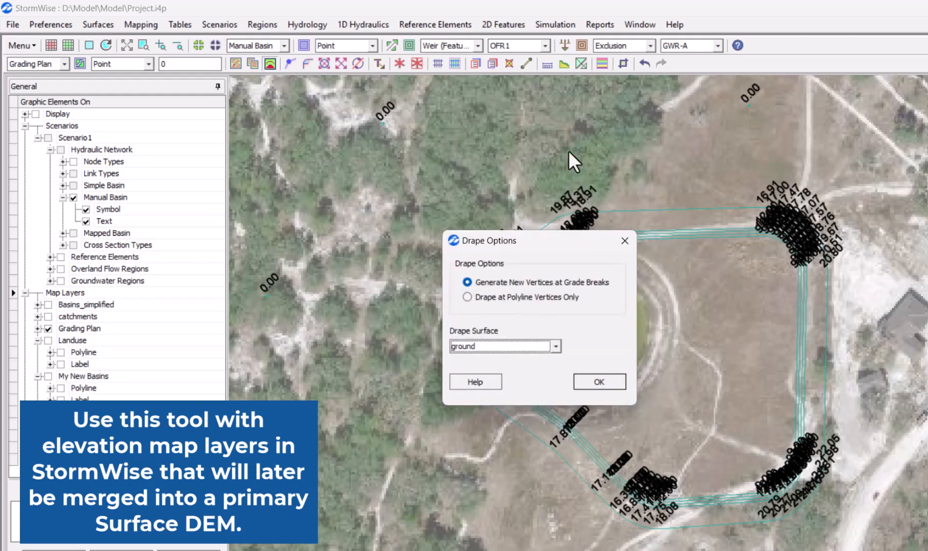
{"action": "left_click", "coordinate": [598, 381]}
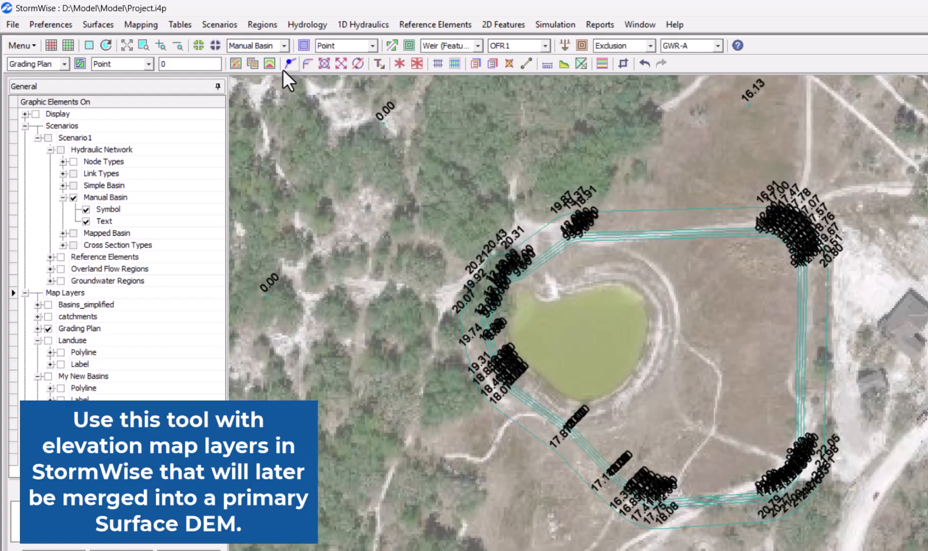
{"action": "left_click", "coordinate": [270, 63]}
{"action": "left_click", "coordinate": [598, 382]}
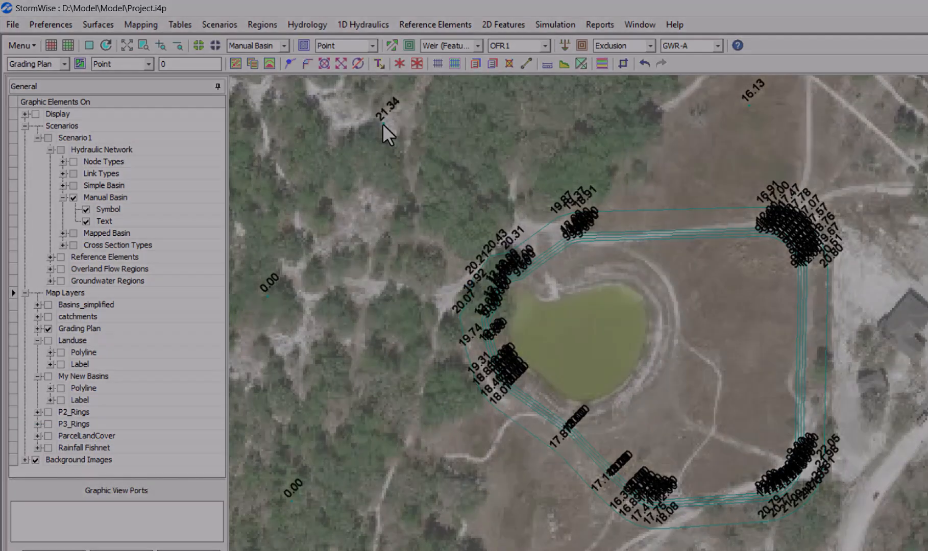